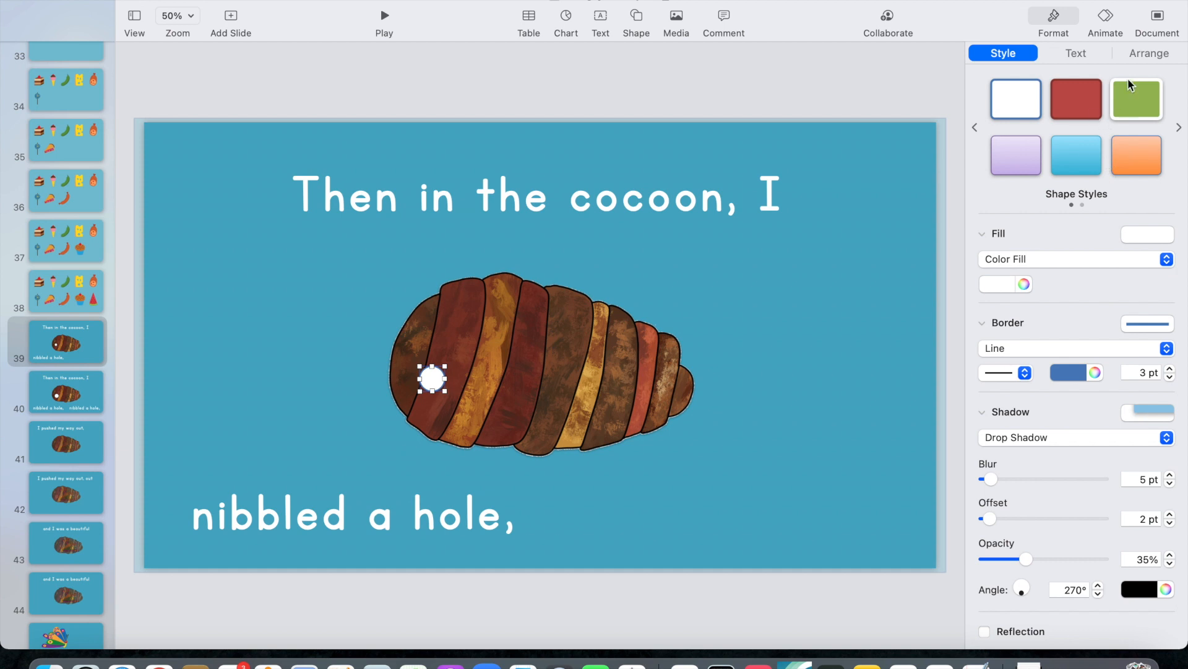
# Add a second white circle shape to slide 39 and place it on the background beyond the cocoon's narrow end
pyautogui.click(638, 23)
pyautogui.moveTo(769, 147); pyautogui.dragTo(767, 419)
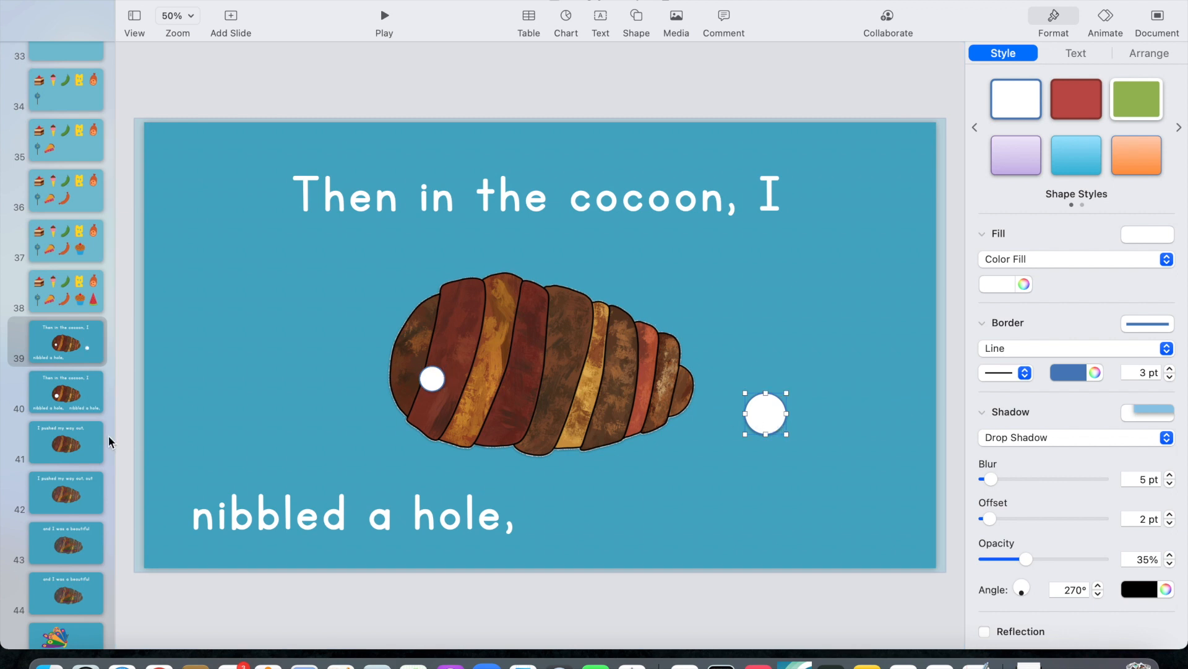
# Examine how the cocoon, its hole and the butterfly layered with it are set up across slides 40 to 44
pyautogui.click(70, 395)
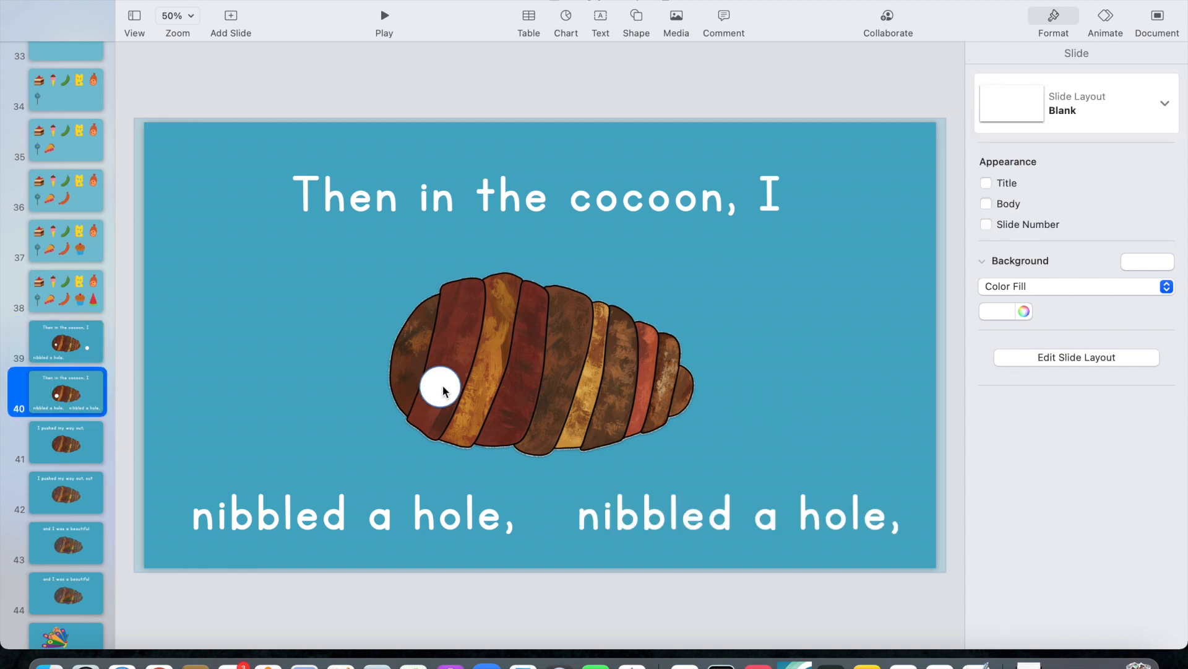
pyautogui.click(79, 434)
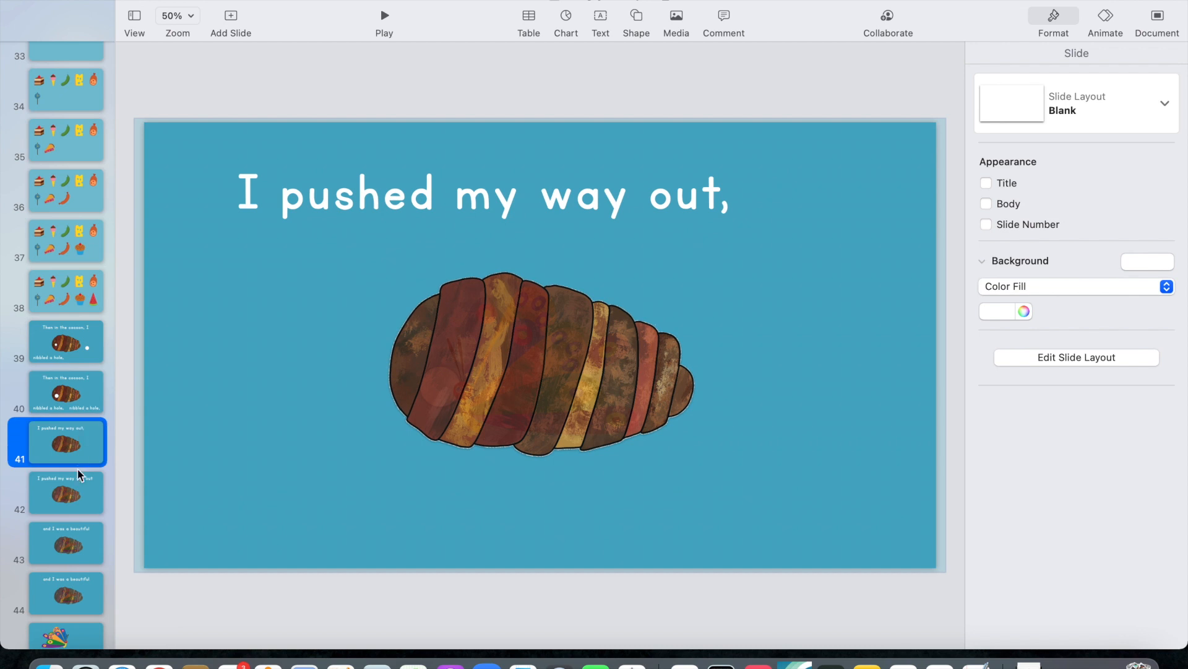
pyautogui.click(80, 494)
pyautogui.click(80, 548)
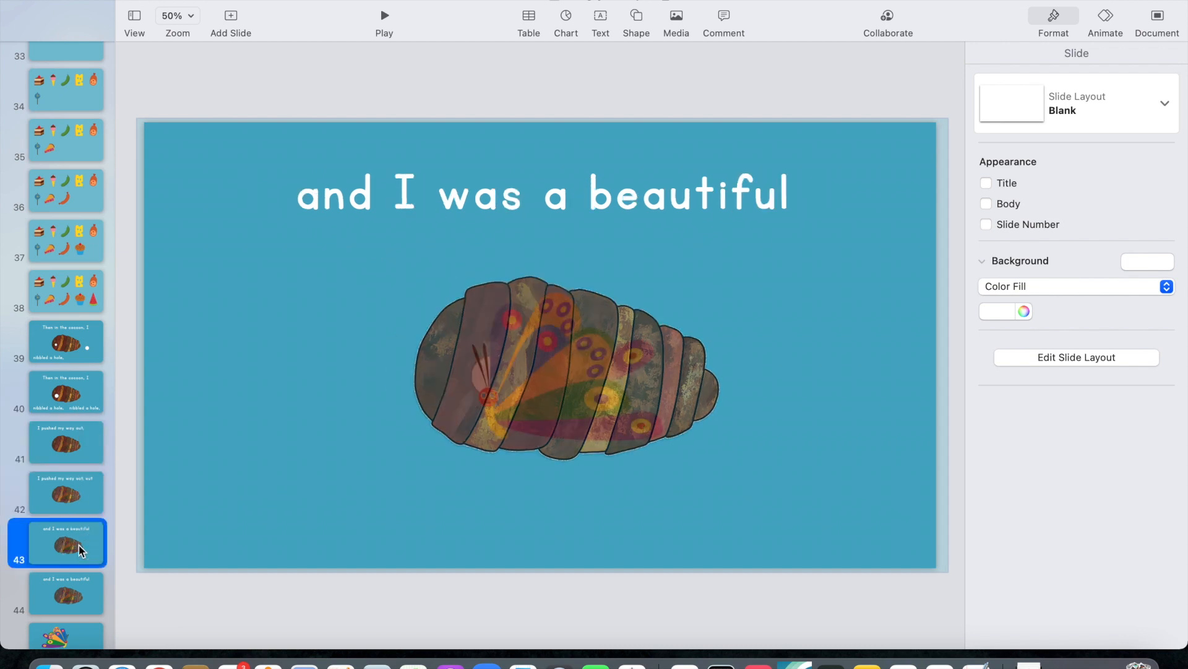
pyautogui.click(86, 492)
pyautogui.scroll(-1, 75, 544)
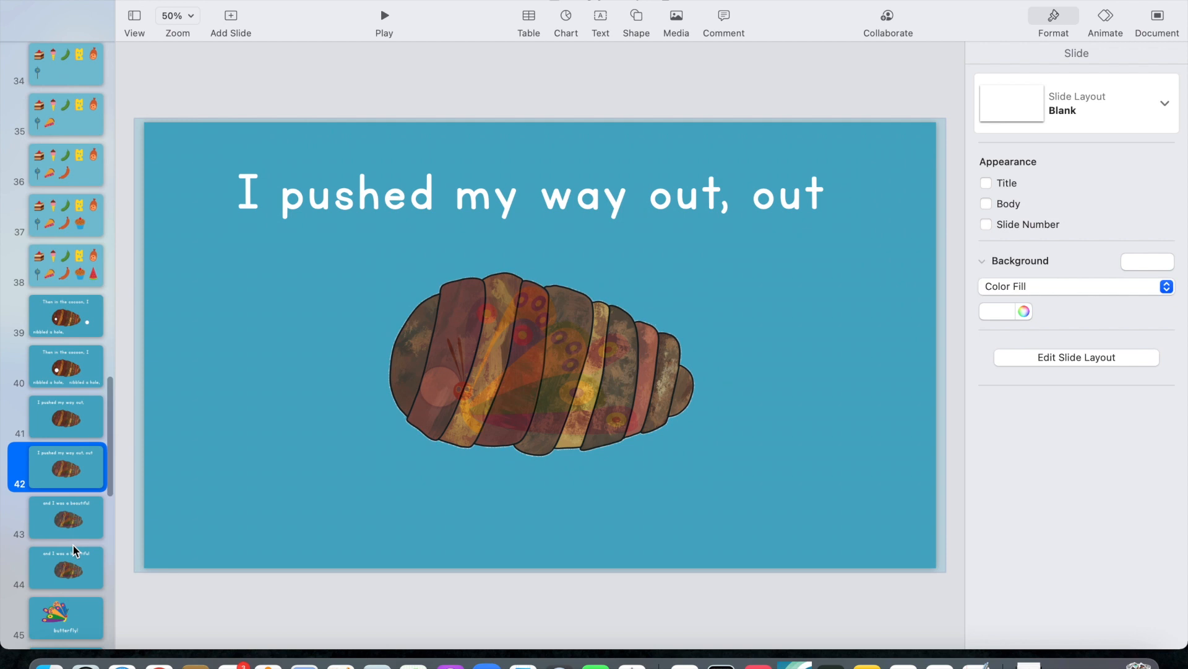
pyautogui.click(73, 570)
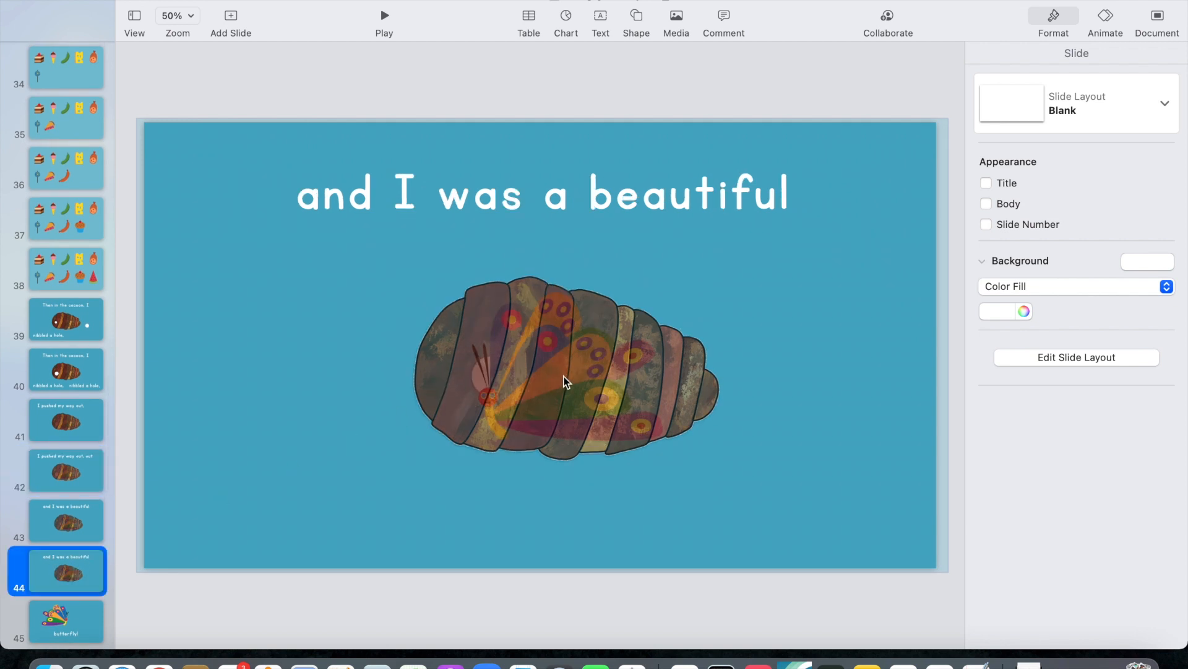
# Move the cocoon on slide 44 aside to expose the butterfly, compare slides 42 and 43, and return it over the butterfly
pyautogui.moveTo(564, 381); pyautogui.dragTo(393, 396)
pyautogui.click(85, 528)
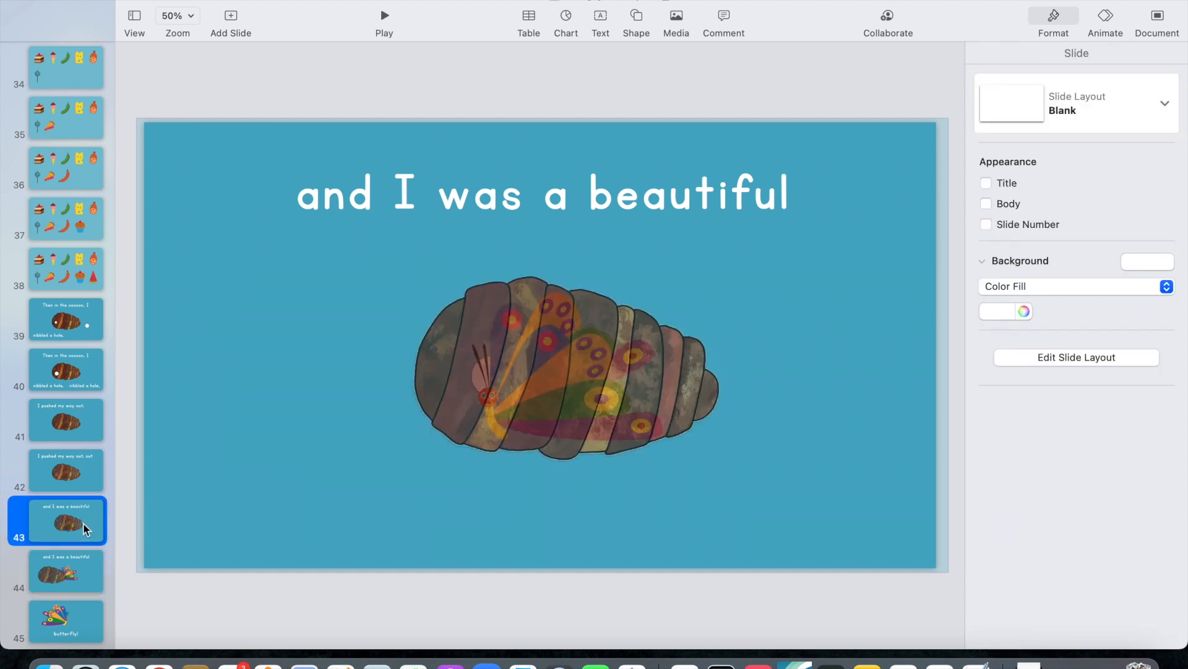
pyautogui.click(84, 482)
pyautogui.click(79, 522)
pyautogui.click(76, 571)
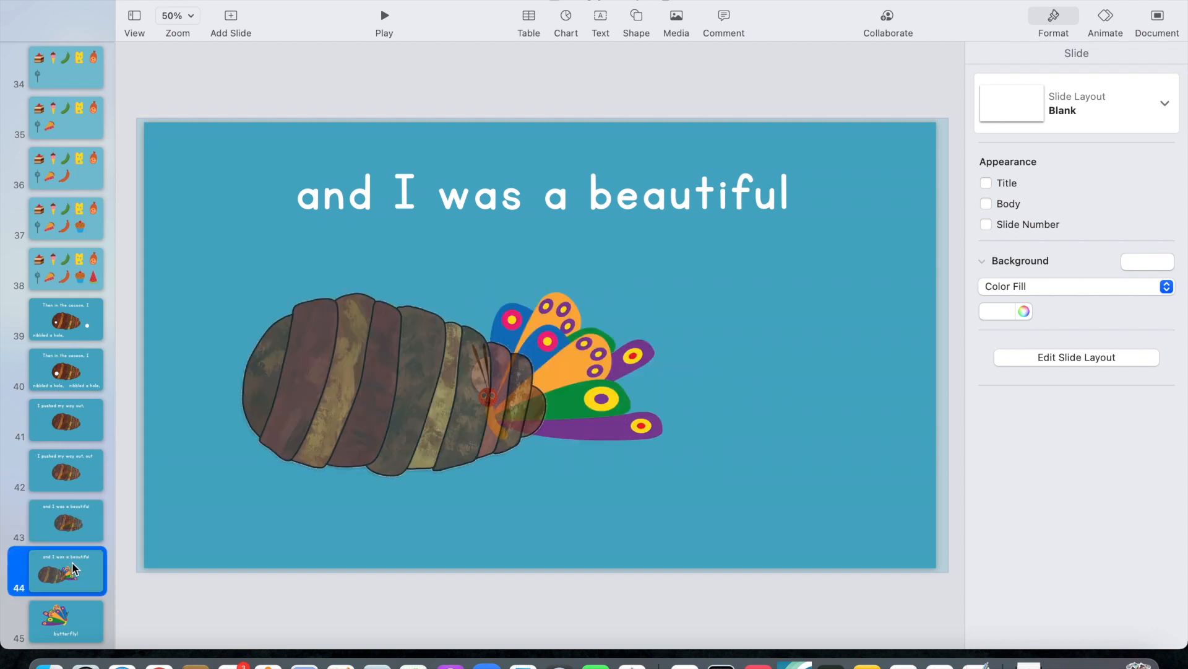
pyautogui.moveTo(326, 385); pyautogui.dragTo(474, 377)
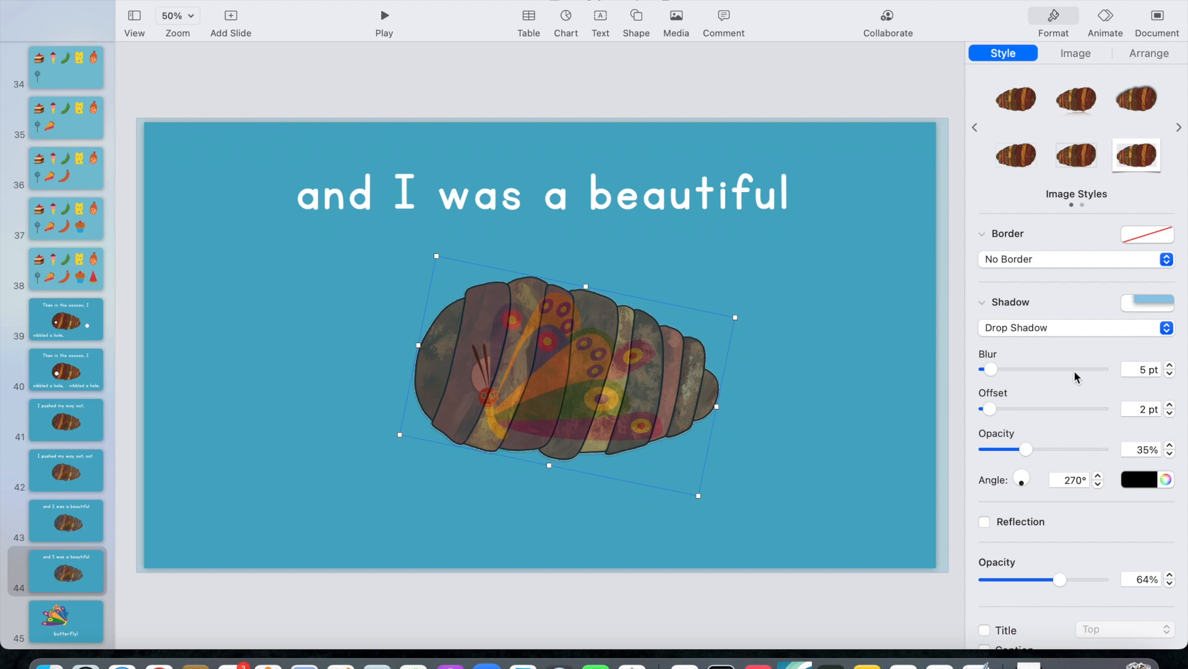
# Lower the opacity of the cocoon image on slide 44 to 47%
pyautogui.scroll(-2, 1076, 381)
pyautogui.moveTo(1062, 562)
pyautogui.mouseDown()
pyautogui.moveTo(1015, 564)
pyautogui.moveTo(1064, 561)
pyautogui.moveTo(1024, 560)
pyautogui.moveTo(1051, 565)
pyautogui.moveTo(1040, 561)
pyautogui.mouseUp()
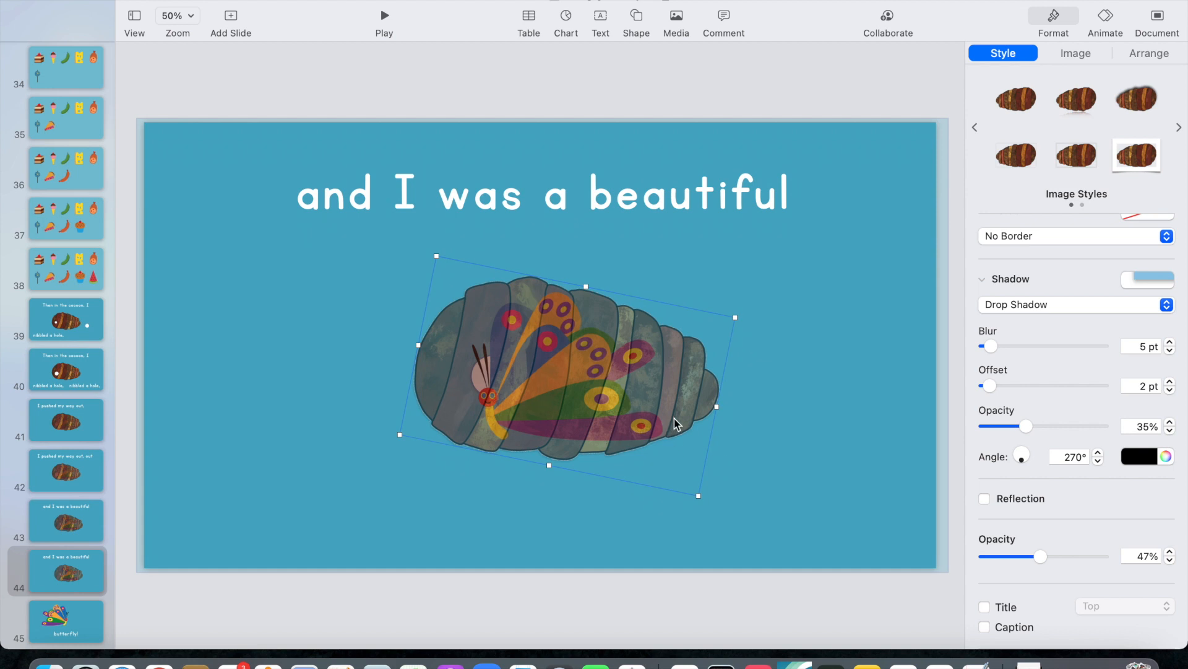
# Review the alternating open- and closed-wing butterfly slides from slide 45 through to "The End" on slide 59
pyautogui.scroll(-3, 81, 467)
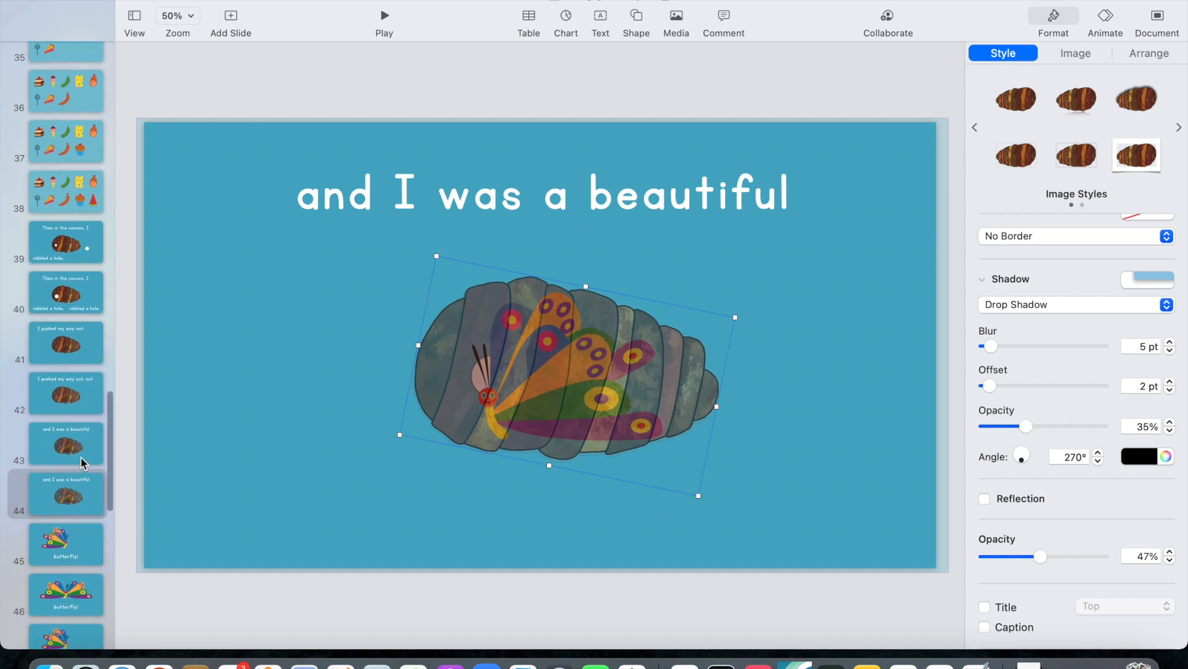
pyautogui.scroll(-3, 80, 461)
pyautogui.click(79, 467)
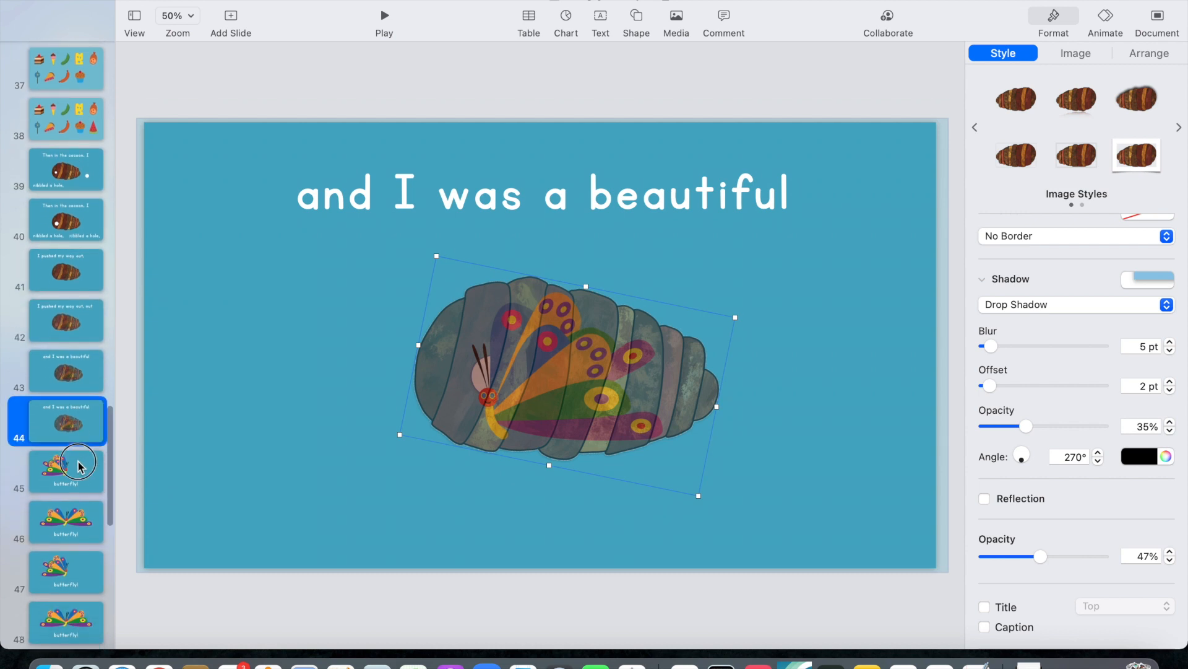
pyautogui.scroll(-2, 80, 468)
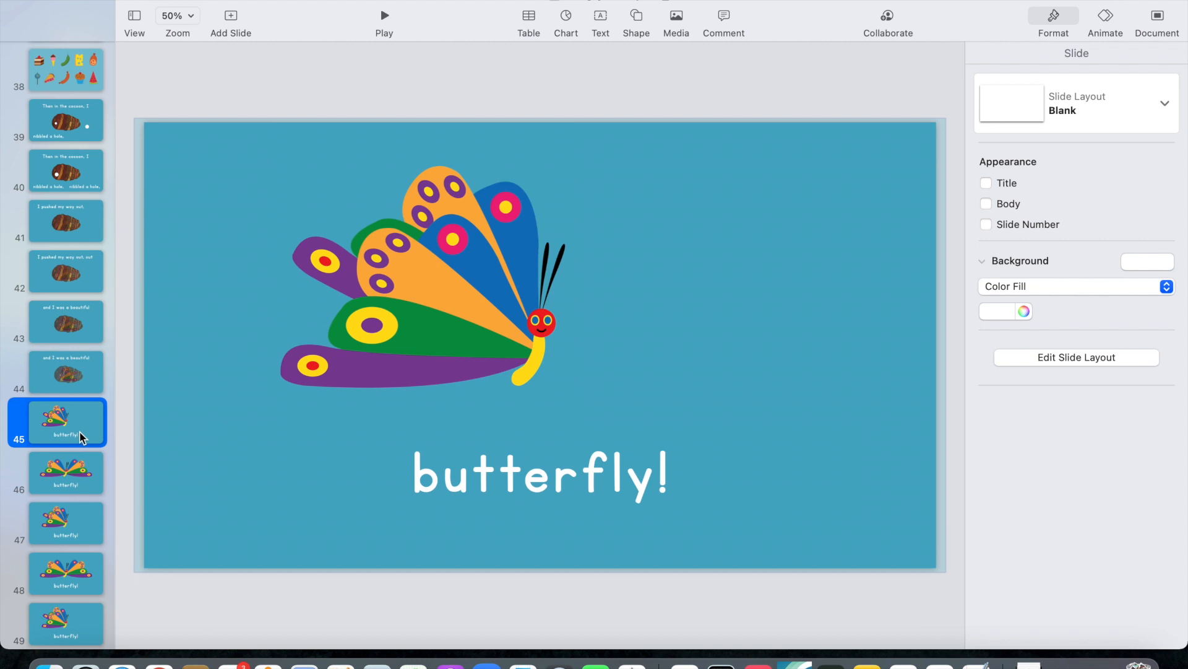
pyautogui.click(73, 483)
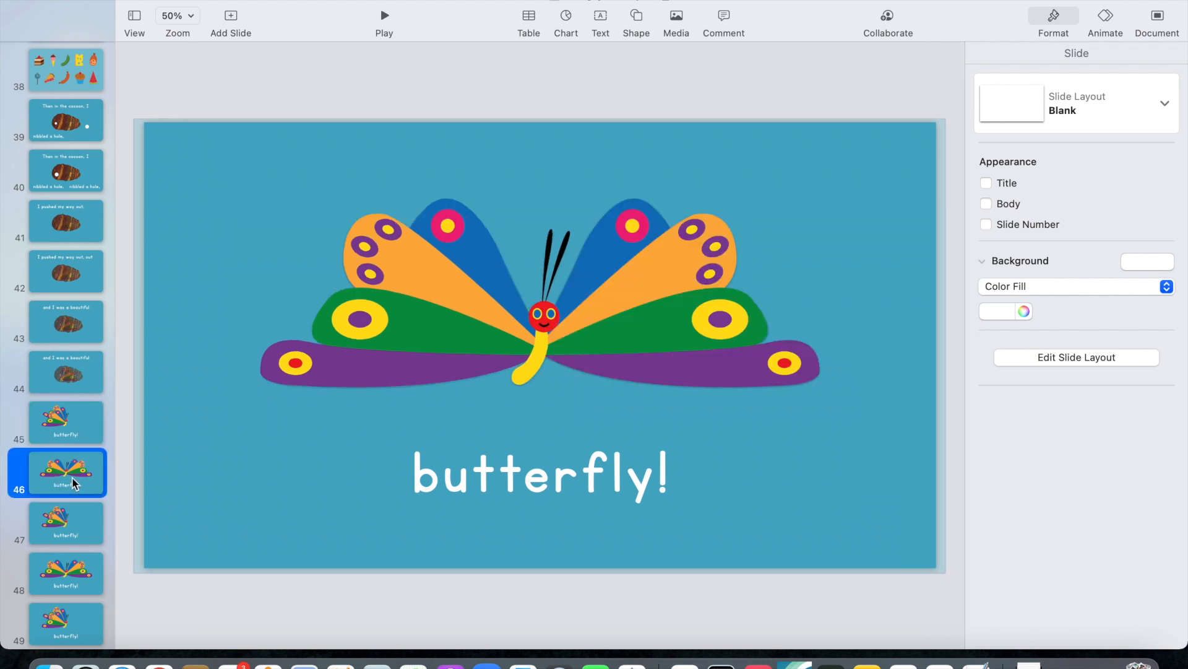
pyautogui.click(73, 526)
pyautogui.click(73, 571)
pyautogui.scroll(-1, 72, 571)
pyautogui.scroll(-2, 72, 571)
pyautogui.click(73, 526)
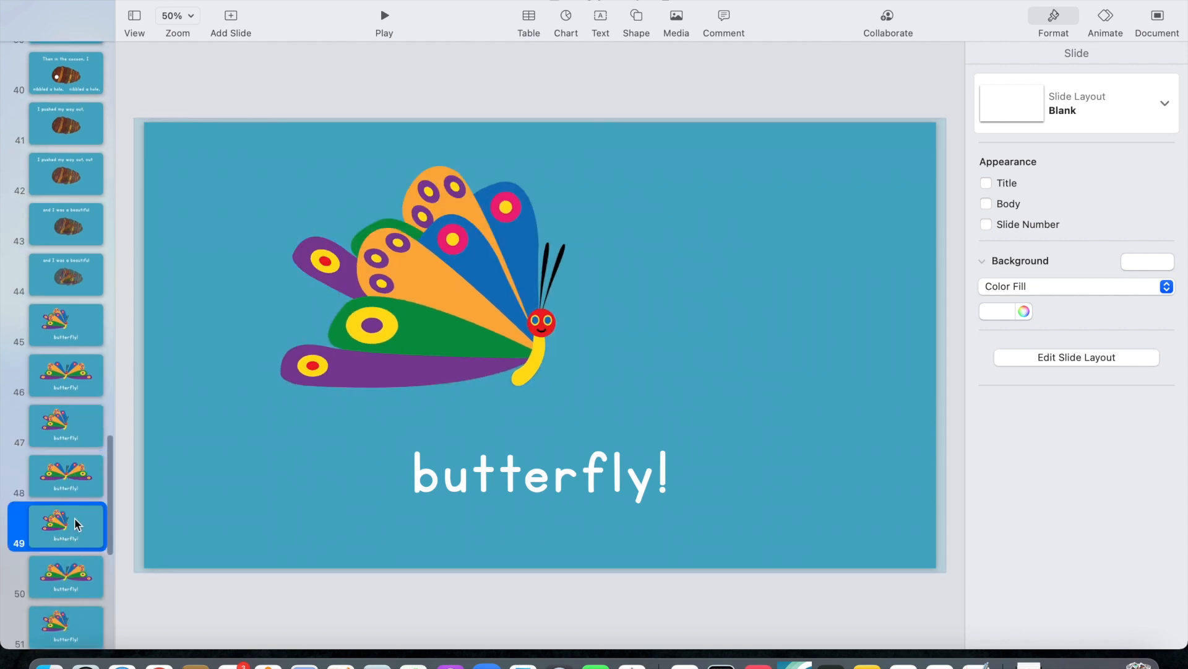
pyautogui.click(83, 481)
pyautogui.scroll(-3, 75, 542)
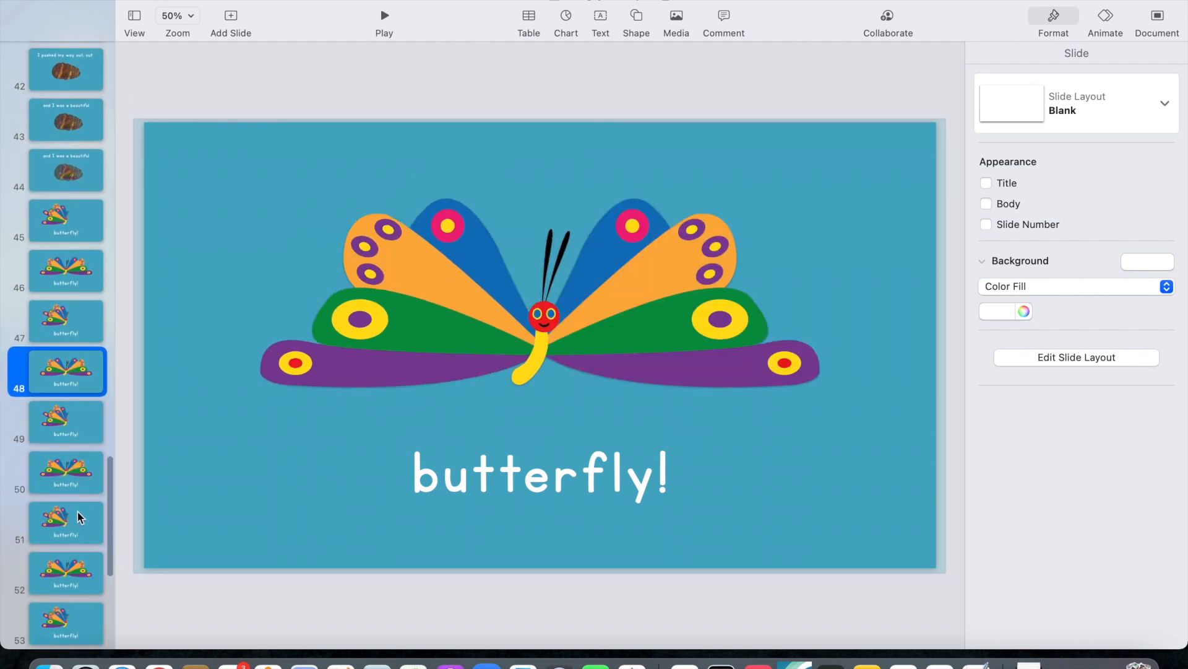
pyautogui.scroll(-10, 77, 516)
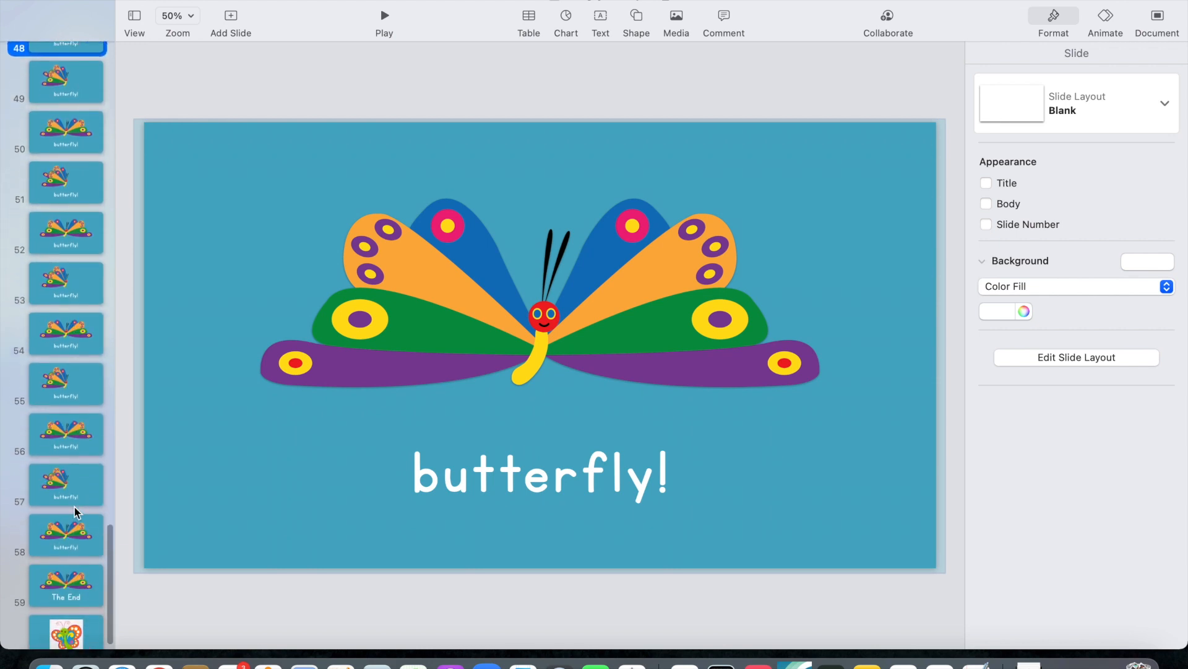
pyautogui.click(74, 566)
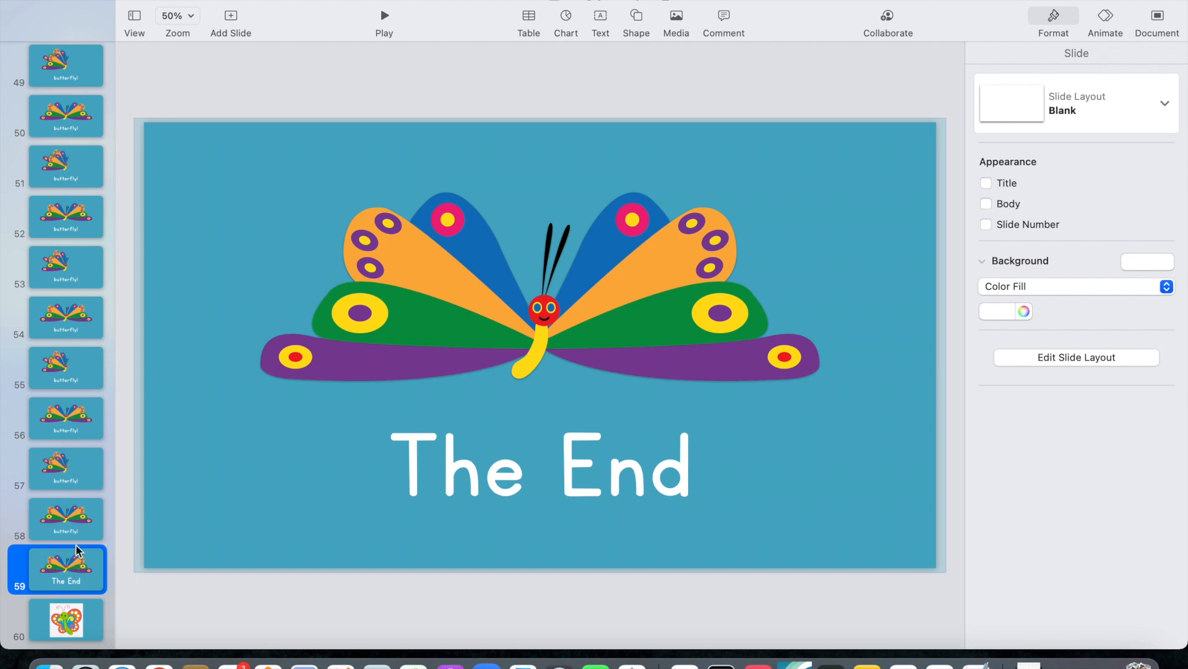
# Make the white background of the butterfly picture on slide 60 transparent using Instant Alpha
pyautogui.click(78, 633)
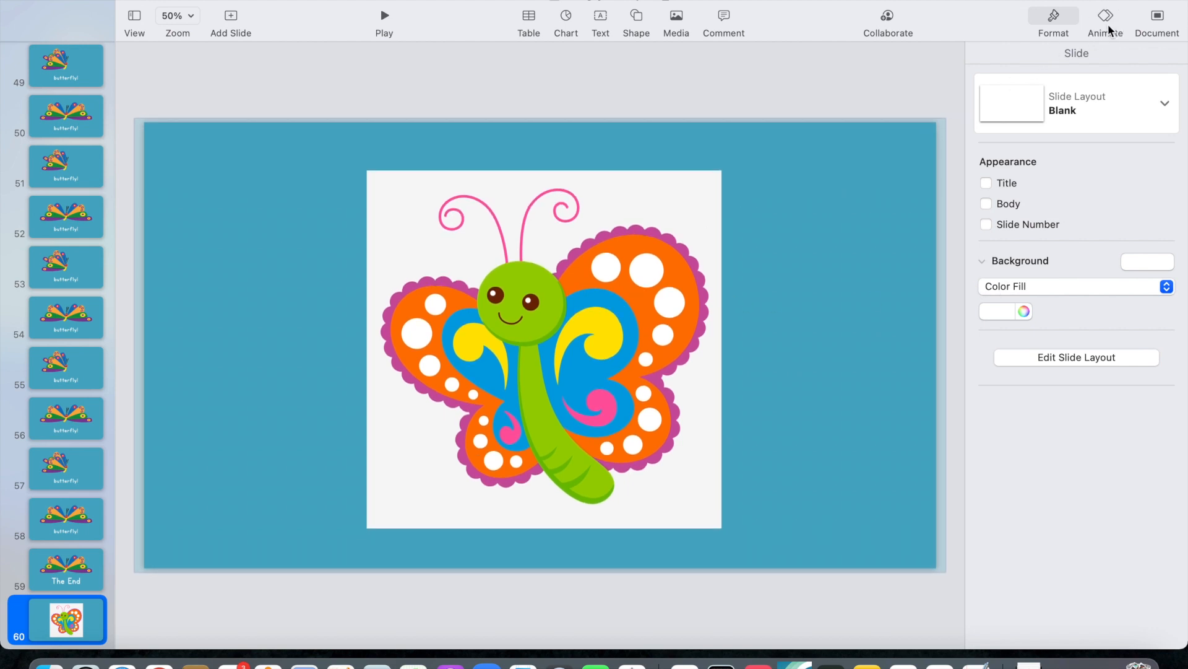
pyautogui.moveTo(671, 217); pyautogui.dragTo(667, 212)
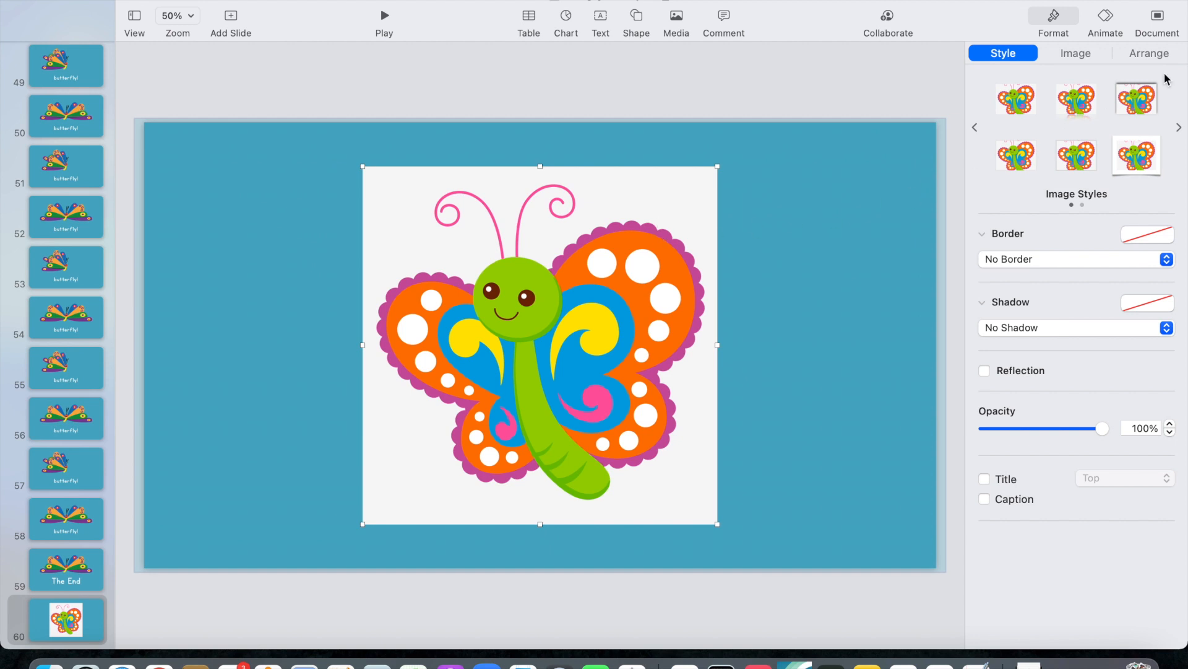
pyautogui.click(1087, 56)
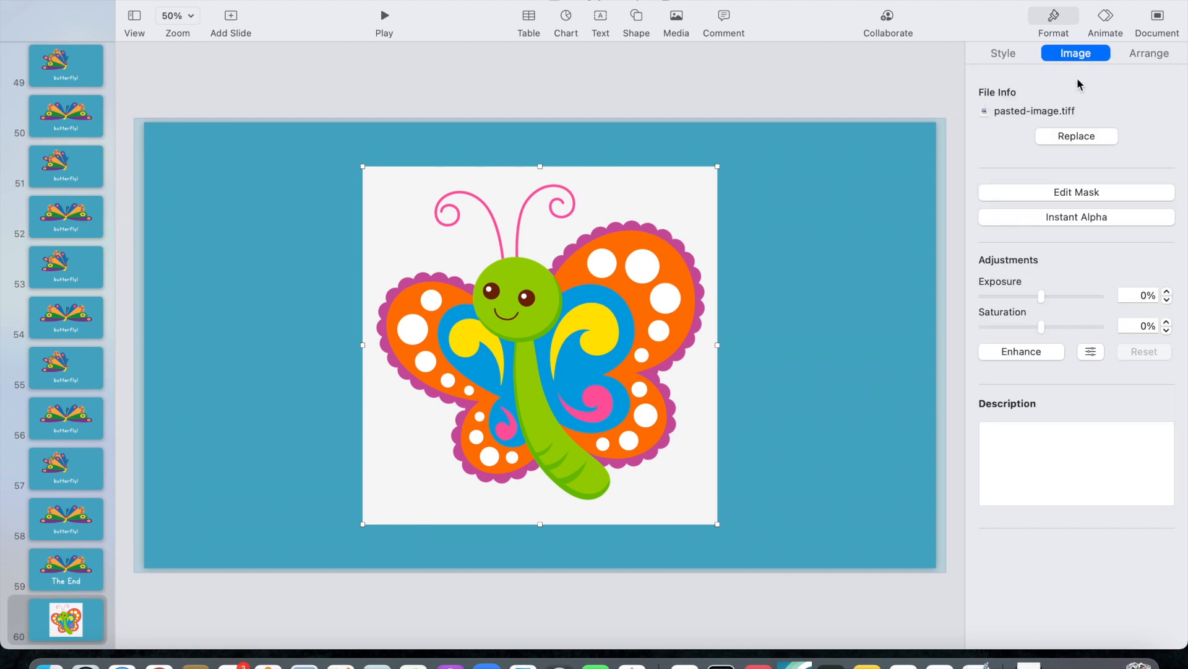
pyautogui.click(1075, 218)
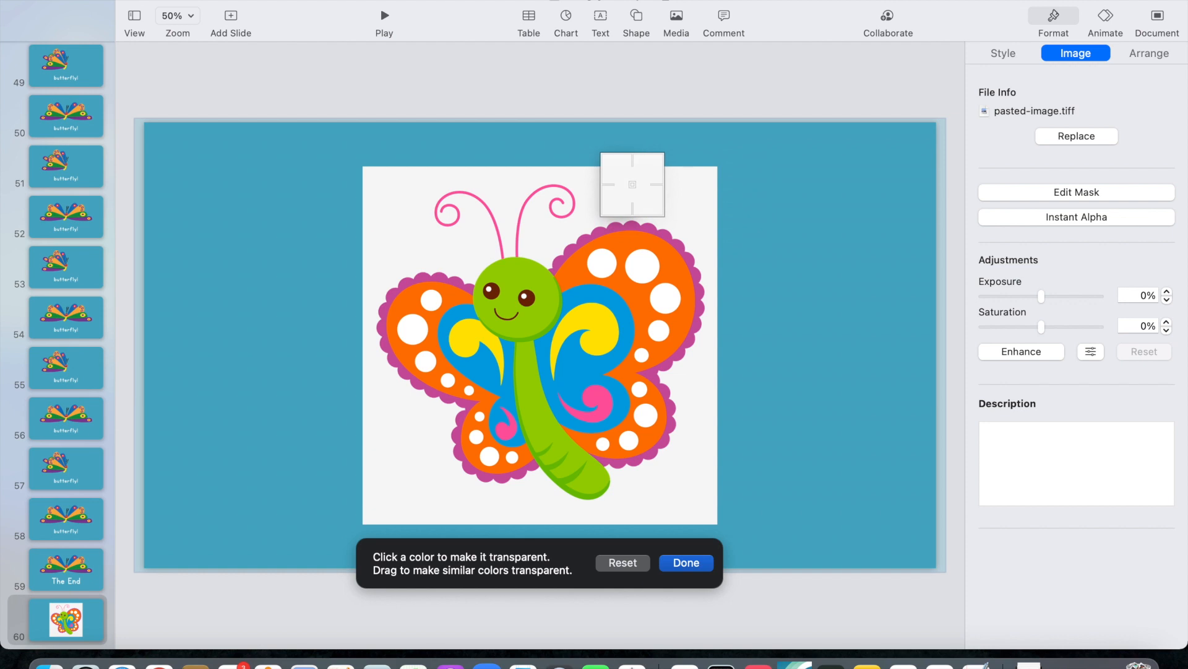
pyautogui.moveTo(632, 184)
pyautogui.mouseDown()
pyautogui.moveTo(648, 202)
pyautogui.moveTo(658, 387)
pyautogui.moveTo(668, 189)
pyautogui.moveTo(651, 177)
pyautogui.mouseUp()
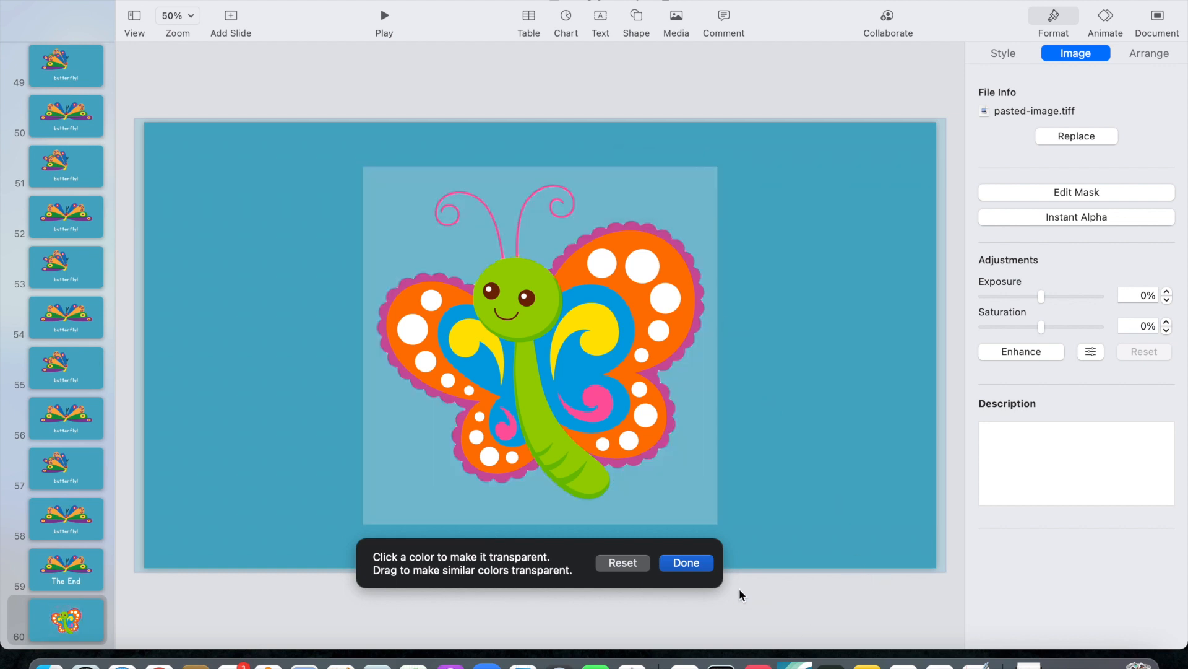
pyautogui.click(703, 564)
pyautogui.click(864, 511)
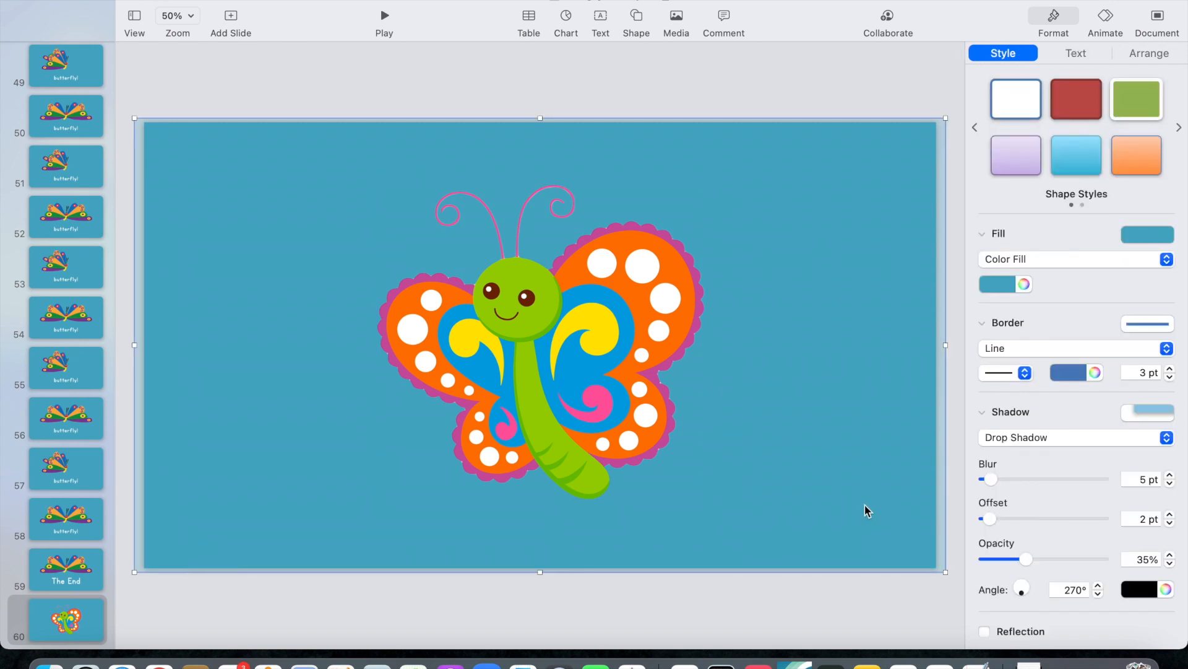